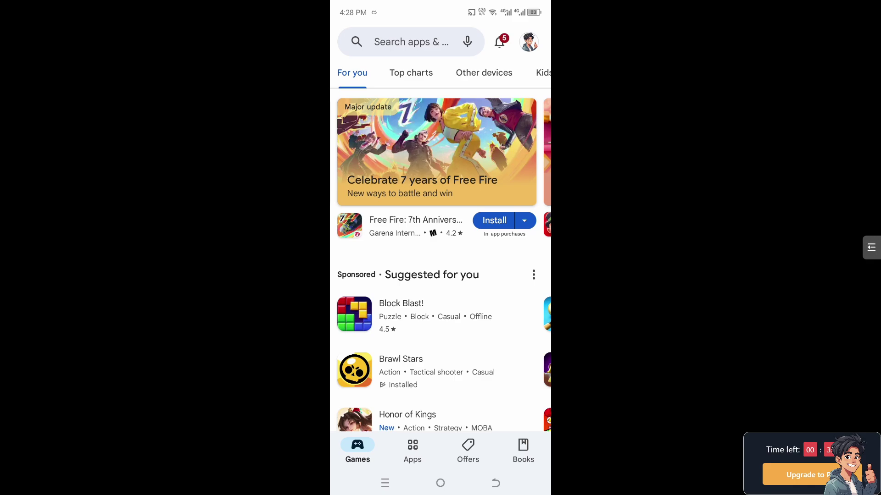
- Launch the ten ten app from its Google Play Store page
drag(440, 310, 441, 289)
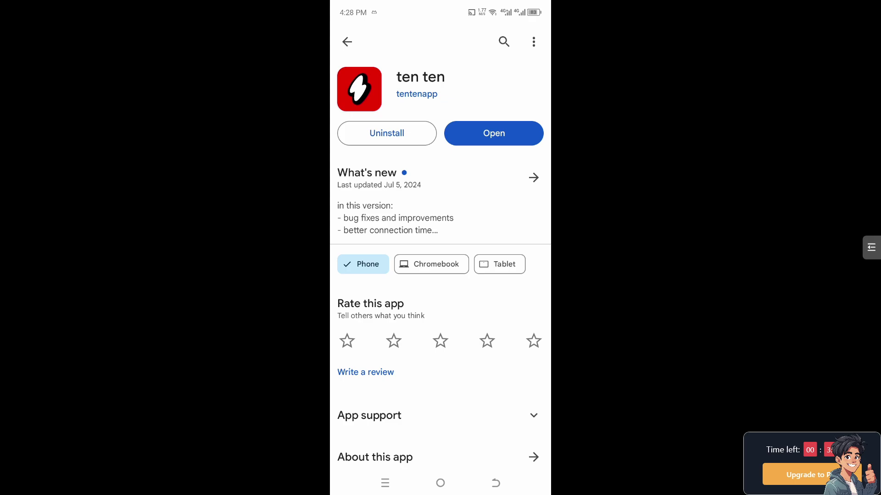
click(493, 133)
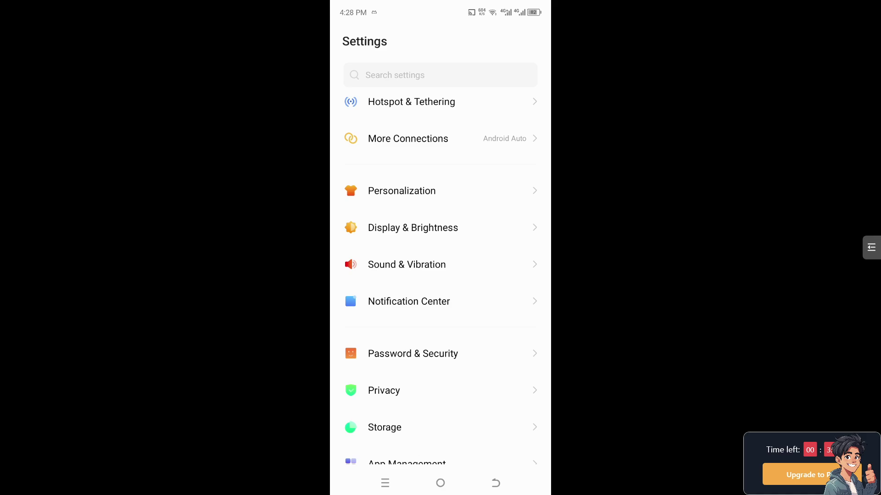
scroll(441, 276, down, 2)
- Search the App Management app list for 'ten' and open ten ten's app info
click(406, 413)
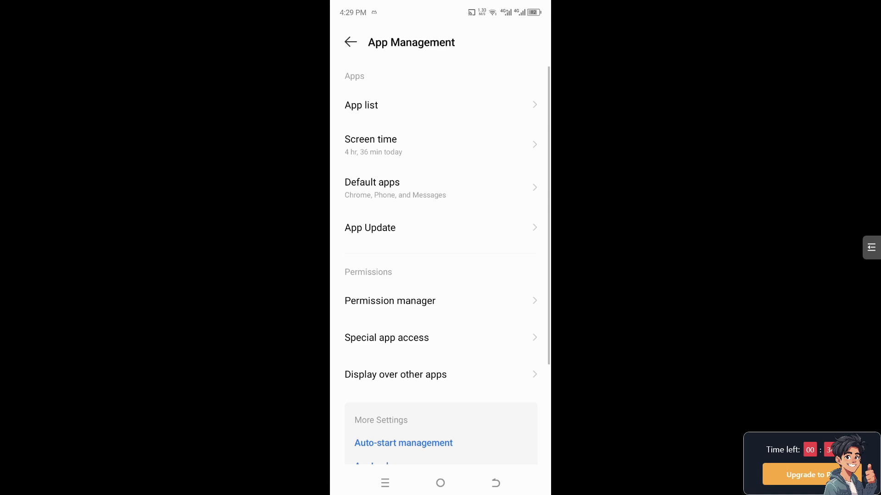
click(440, 104)
click(441, 77)
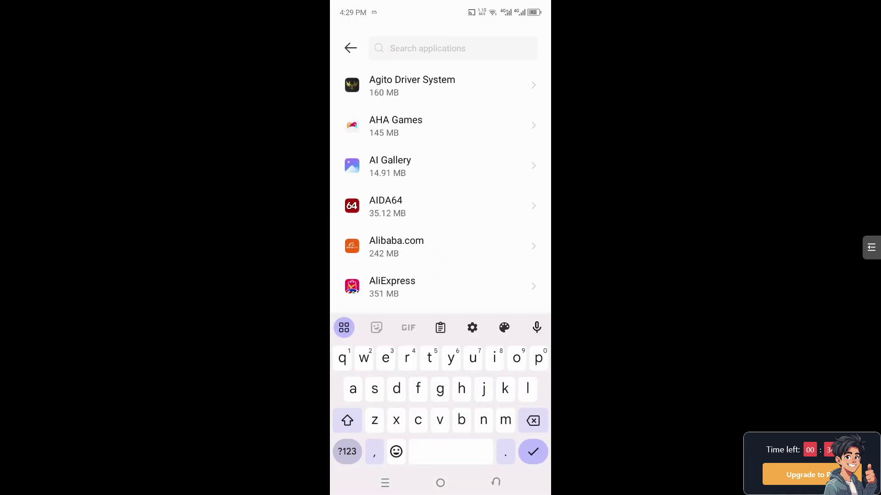
text(ten)
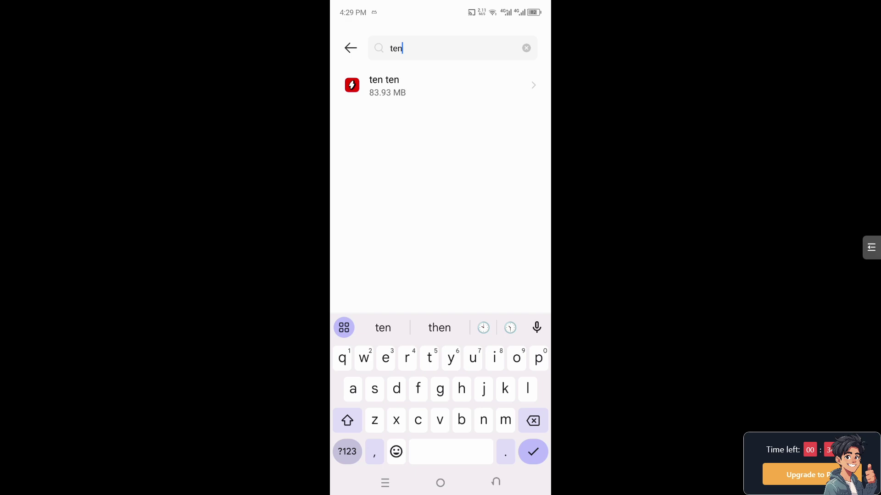
click(441, 87)
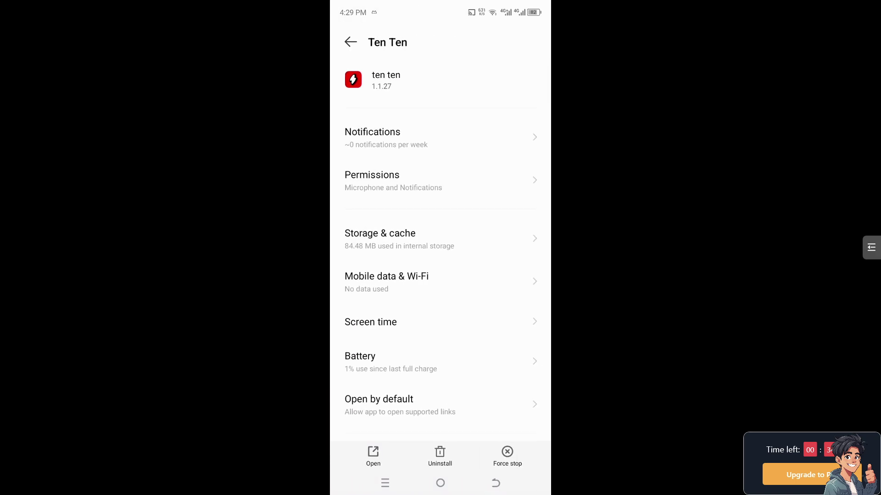
- Check ten ten's storage and cache usage (84.48 MB total), then return to app info
click(440, 239)
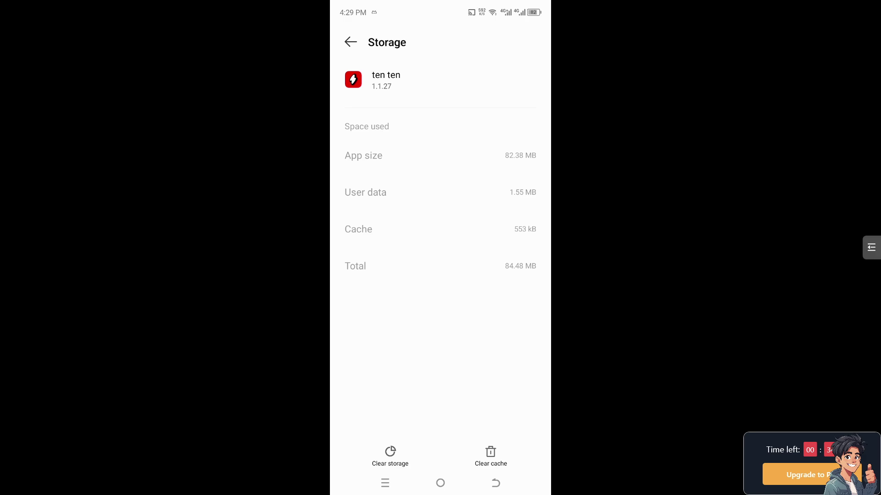
click(351, 43)
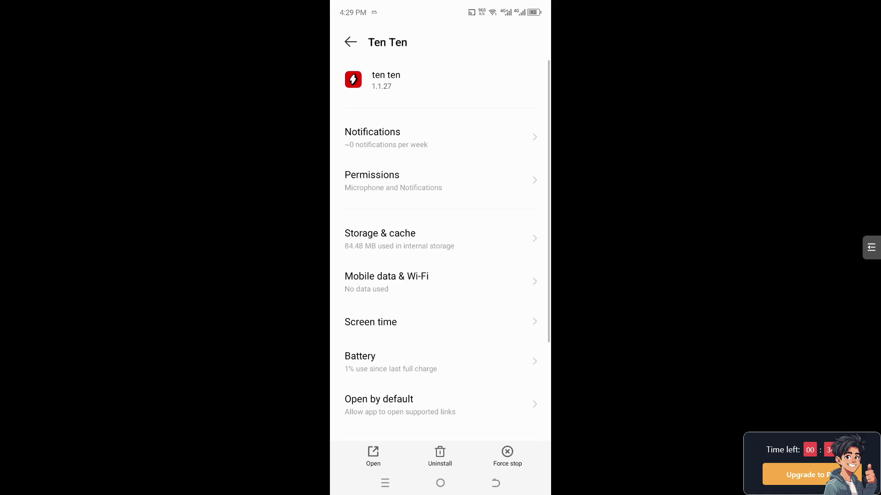
- Check ten ten's mobile data and Wi-Fi usage, then return to its app info page
click(441, 281)
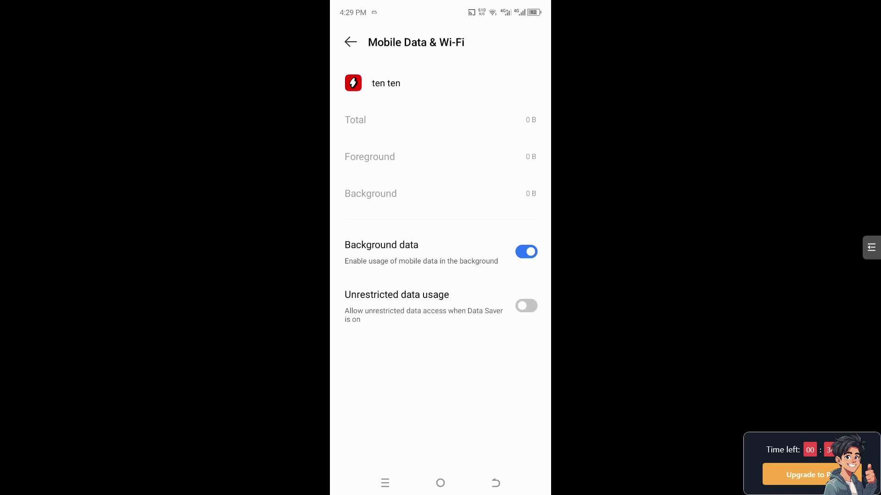
click(350, 43)
scroll(440, 276, down, 2)
click(441, 315)
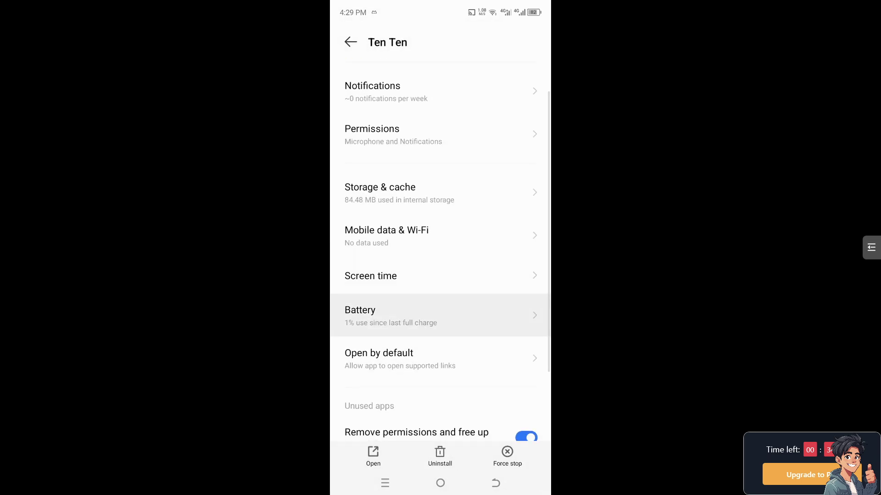
scroll(440, 276, down, 1)
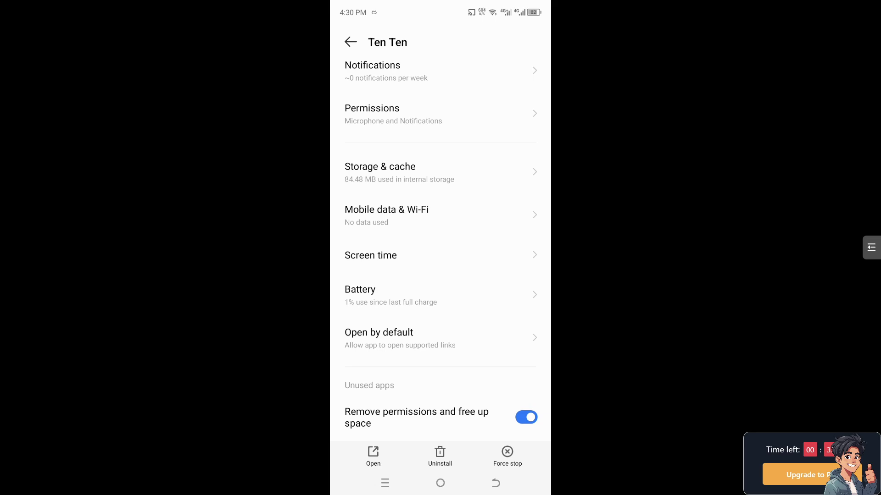
scroll(441, 241, up, 1)
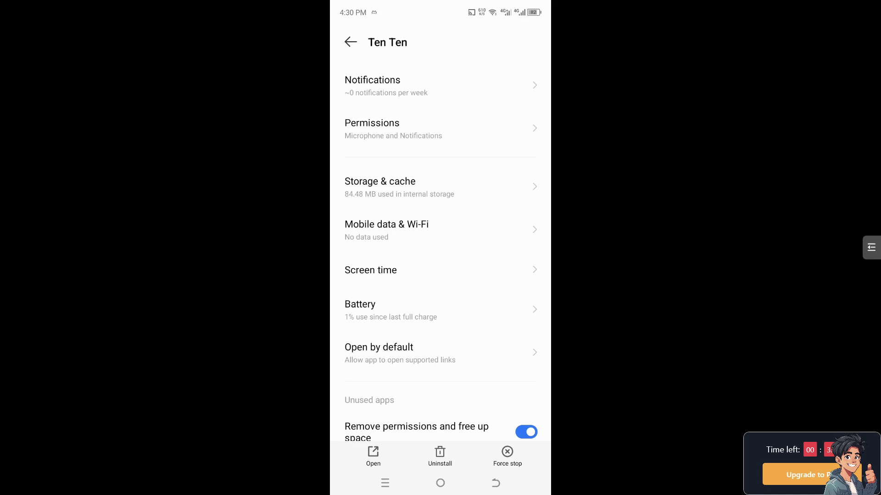
click(440, 186)
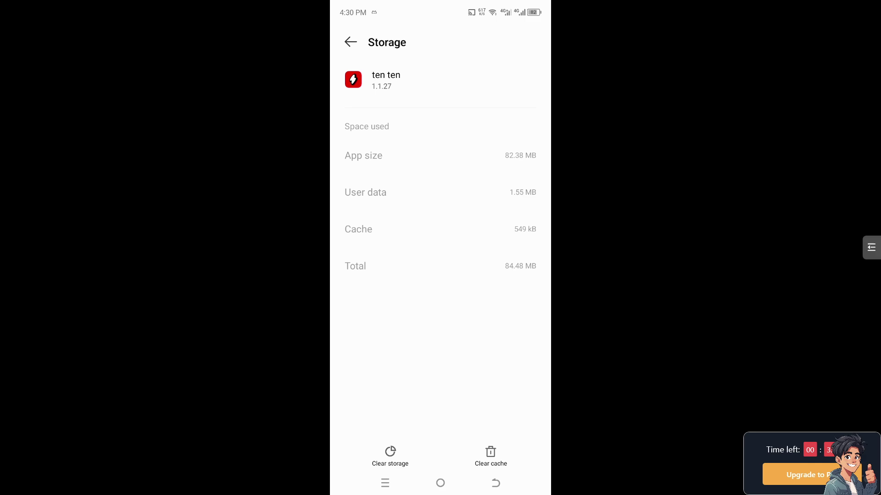
key(Escape)
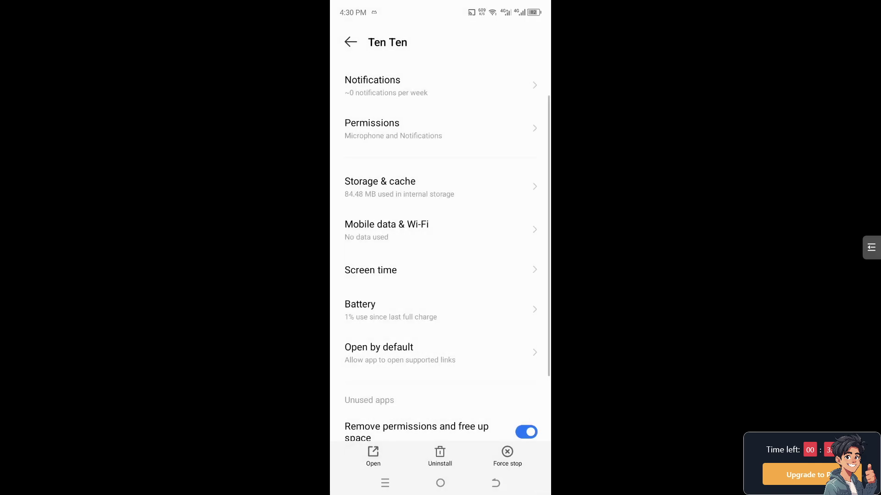